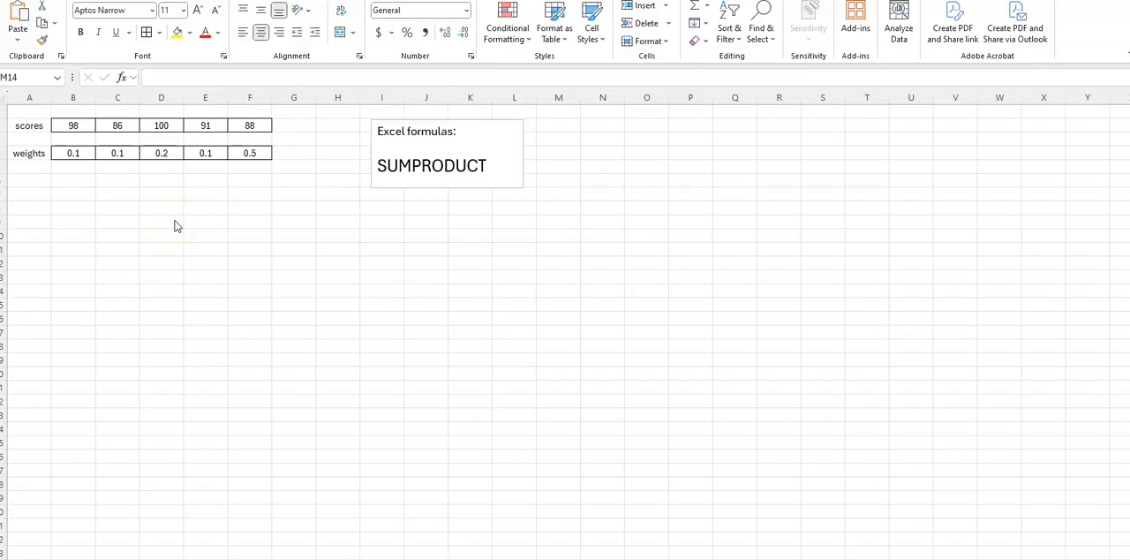
- Begin a weighted-sum formula in cell B7 with the first two score-weight products, =B2*B4+C2*C4
{"action": "left_click", "coordinate": [70, 197]}
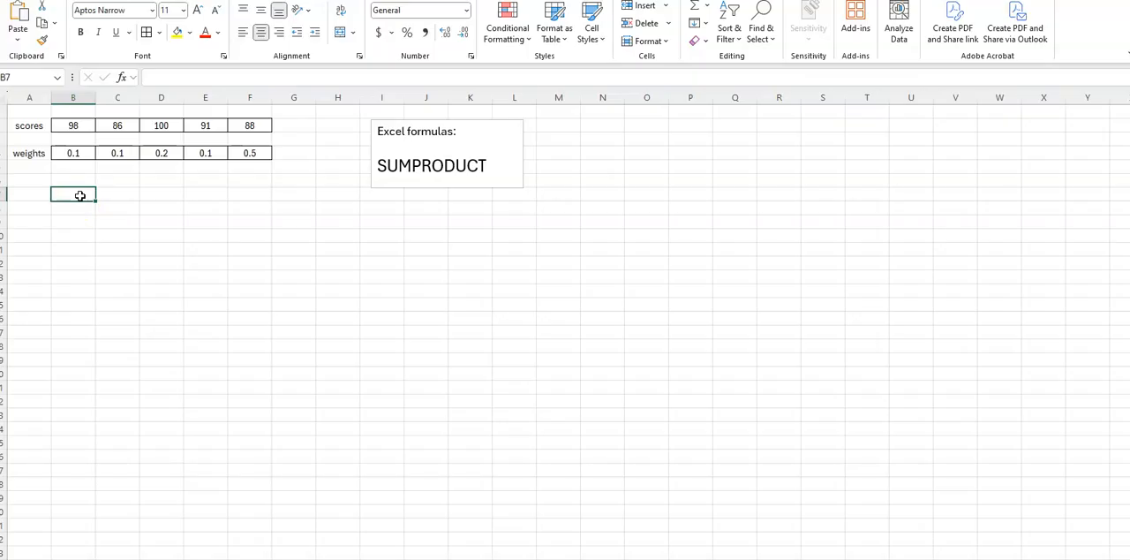
{"action": "type", "text": "="}
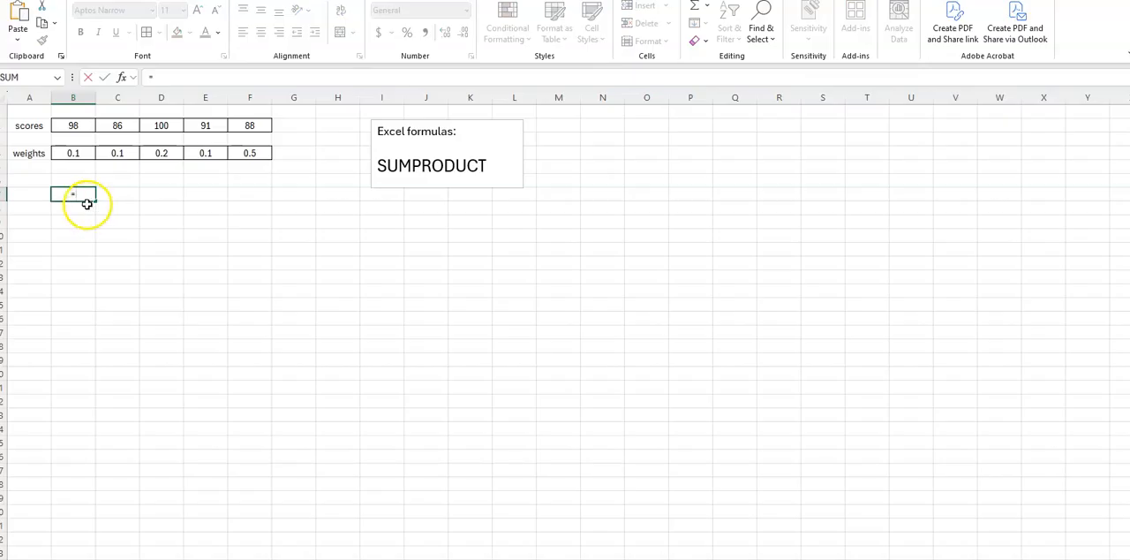
{"action": "left_click", "coordinate": [74, 125]}
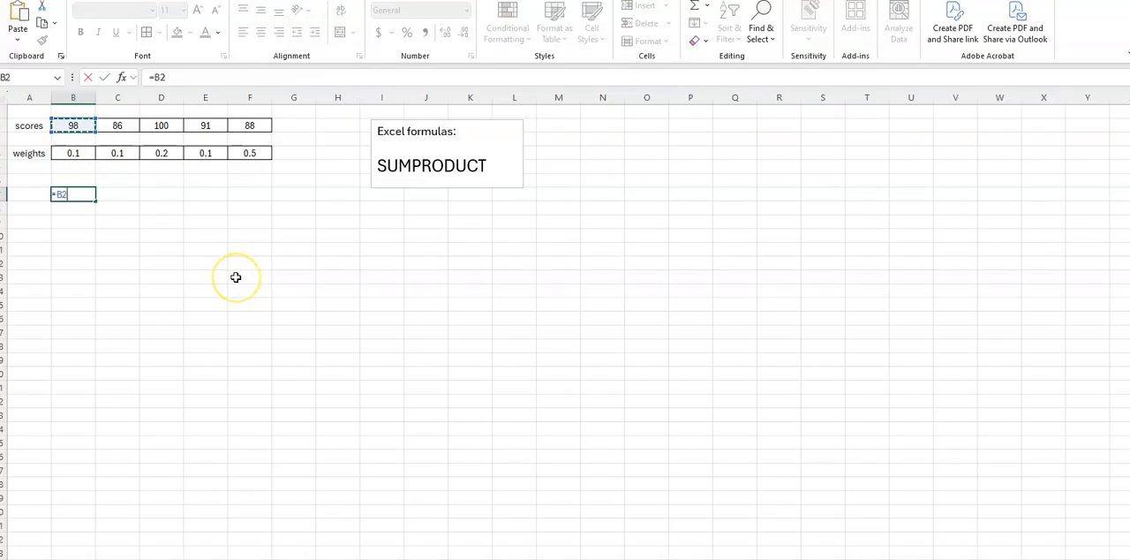
{"action": "type", "text": "*"}
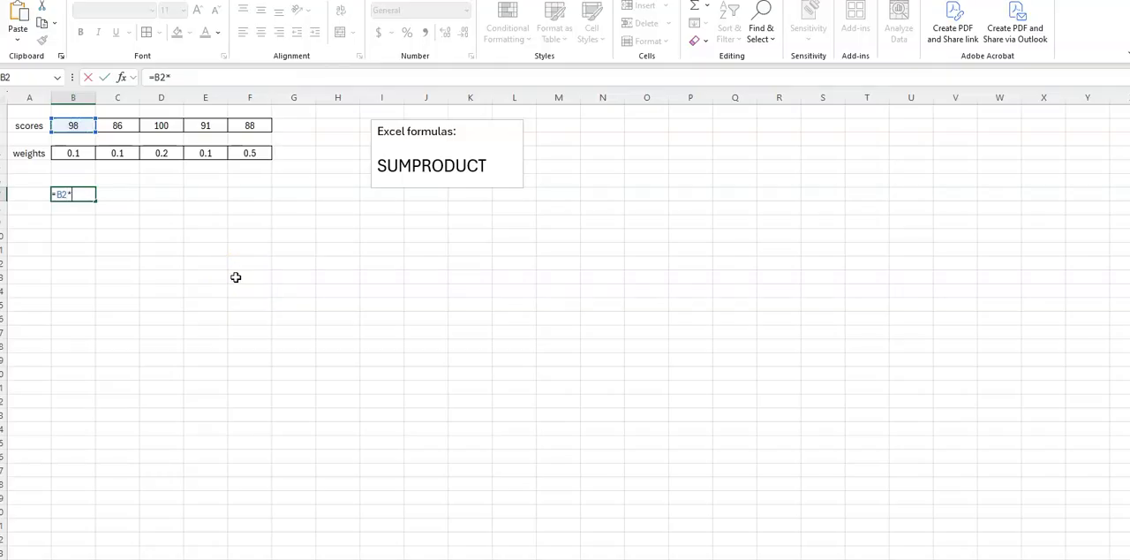
{"action": "left_click", "coordinate": [76, 153]}
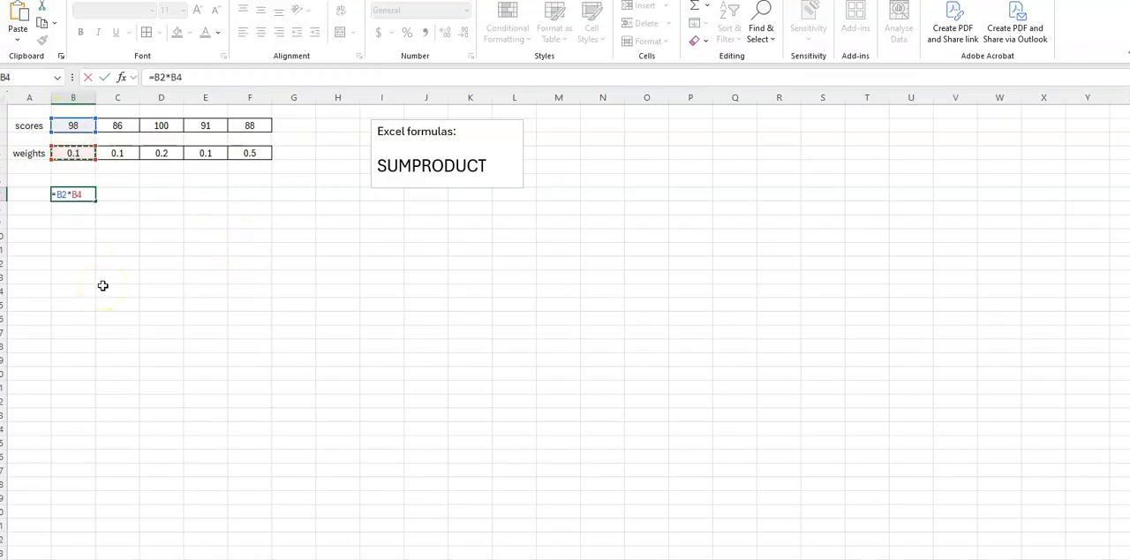
{"action": "type", "text": "+"}
{"action": "left_click", "coordinate": [118, 126]}
{"action": "type", "text": "*"}
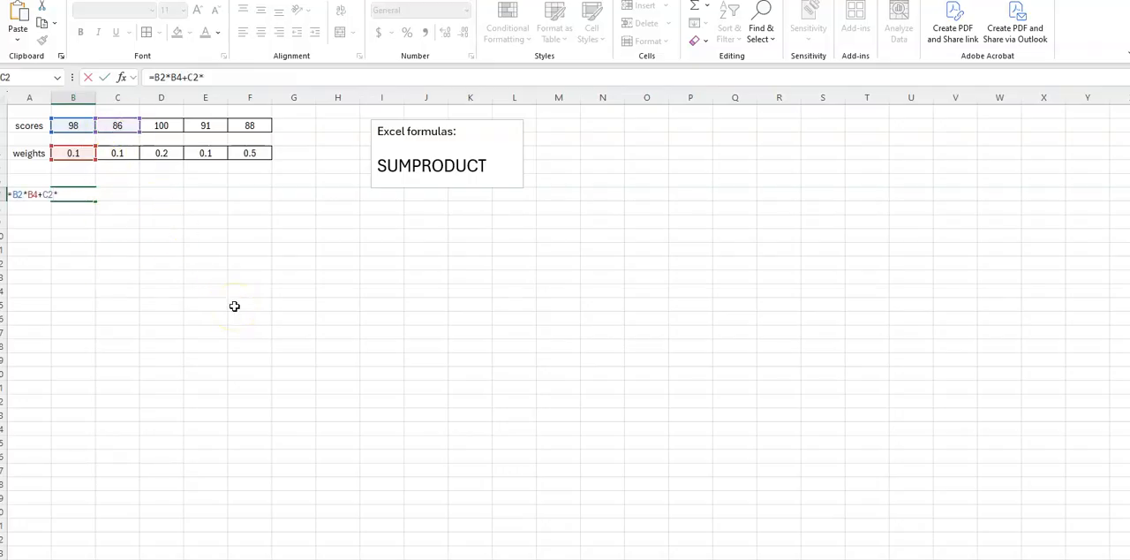
{"action": "left_click", "coordinate": [120, 155]}
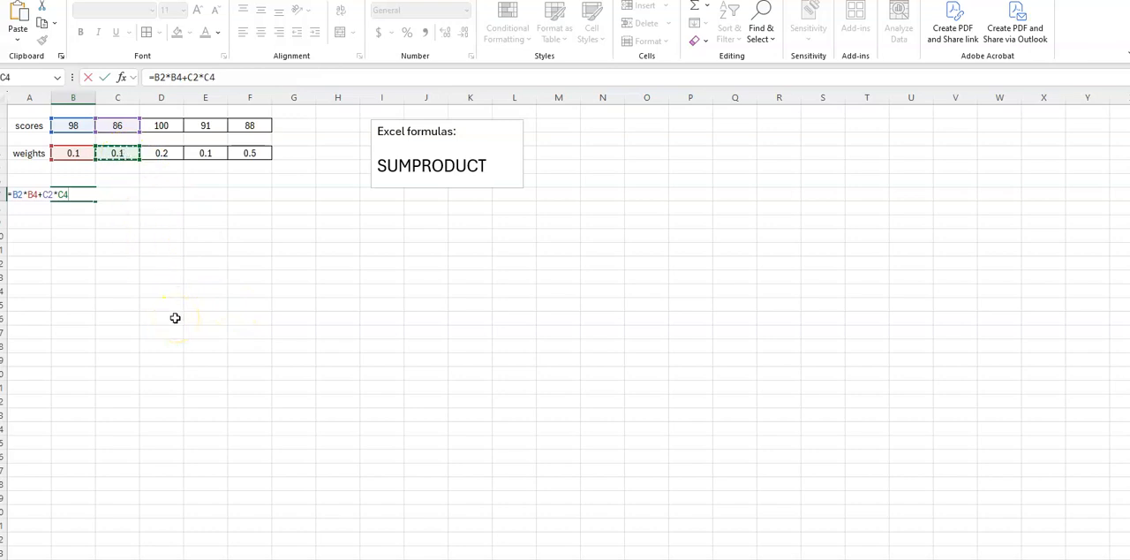
- Extend the B7 formula with the third and fourth score-weight products, +D2*D4+E2*E4
{"action": "type", "text": "+"}
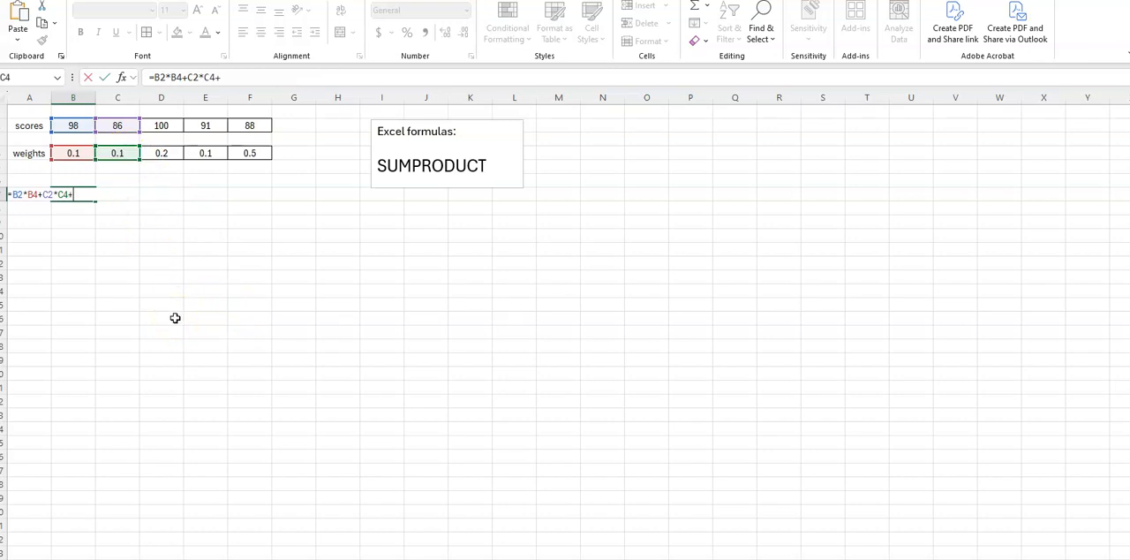
{"action": "left_click", "coordinate": [170, 127]}
{"action": "type", "text": "*"}
{"action": "left_click", "coordinate": [168, 154]}
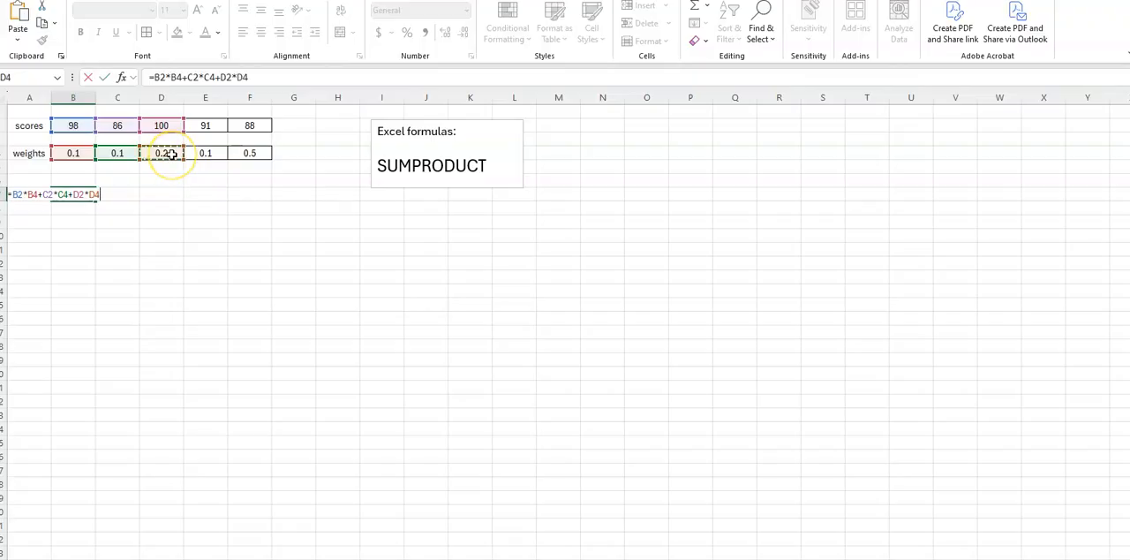
{"action": "type", "text": "+"}
{"action": "left_click", "coordinate": [212, 126]}
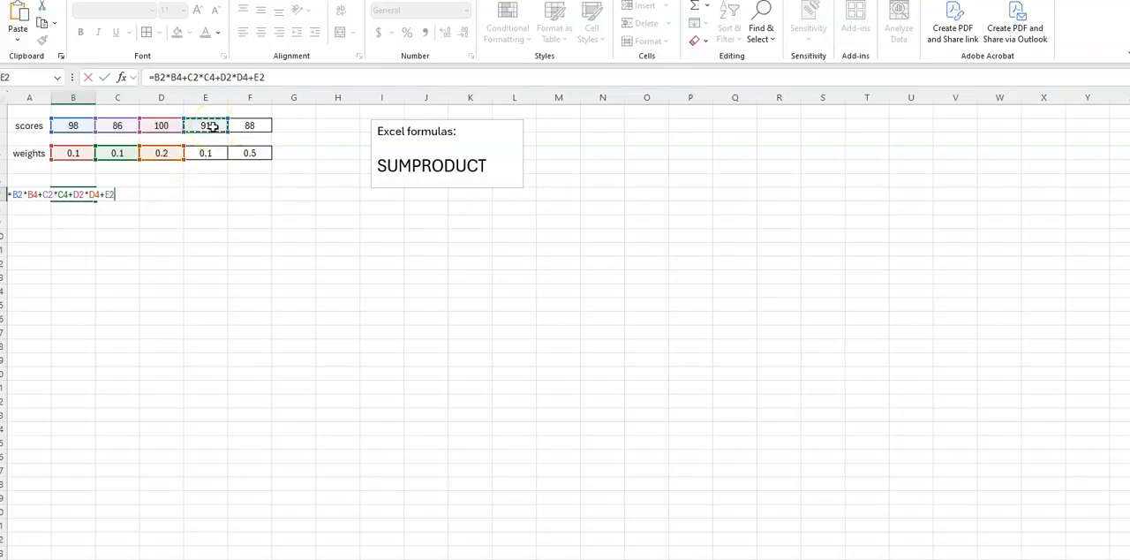
{"action": "type", "text": "*"}
{"action": "left_click", "coordinate": [212, 154]}
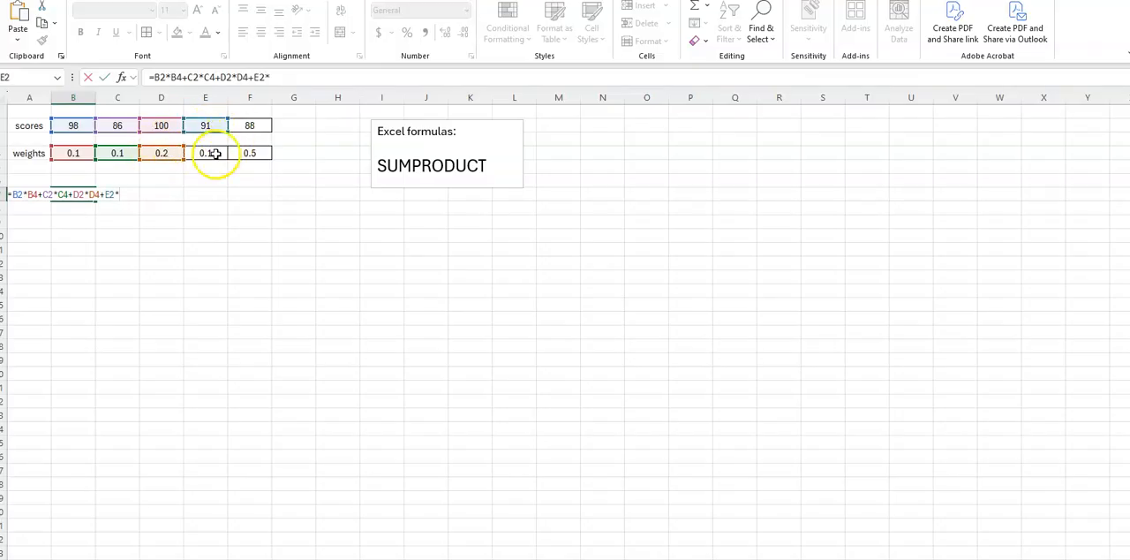
- Complete the B7 formula with the last product, +F2*F4, and select the cell to review it
{"action": "type", "text": "+"}
{"action": "left_click", "coordinate": [251, 126]}
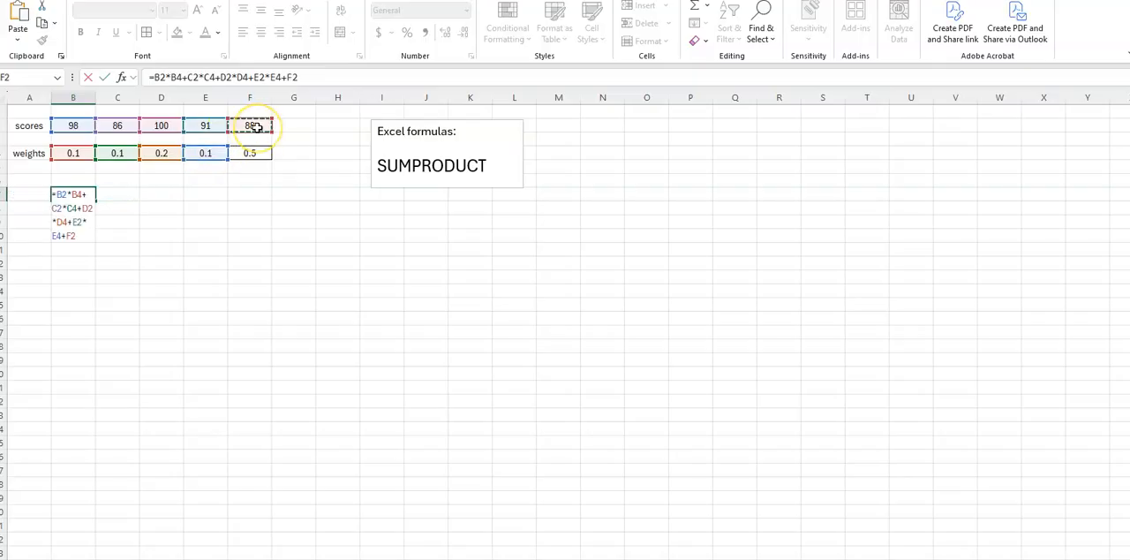
{"action": "type", "text": "*"}
{"action": "left_click", "coordinate": [260, 153]}
{"action": "left_click", "coordinate": [260, 153]}
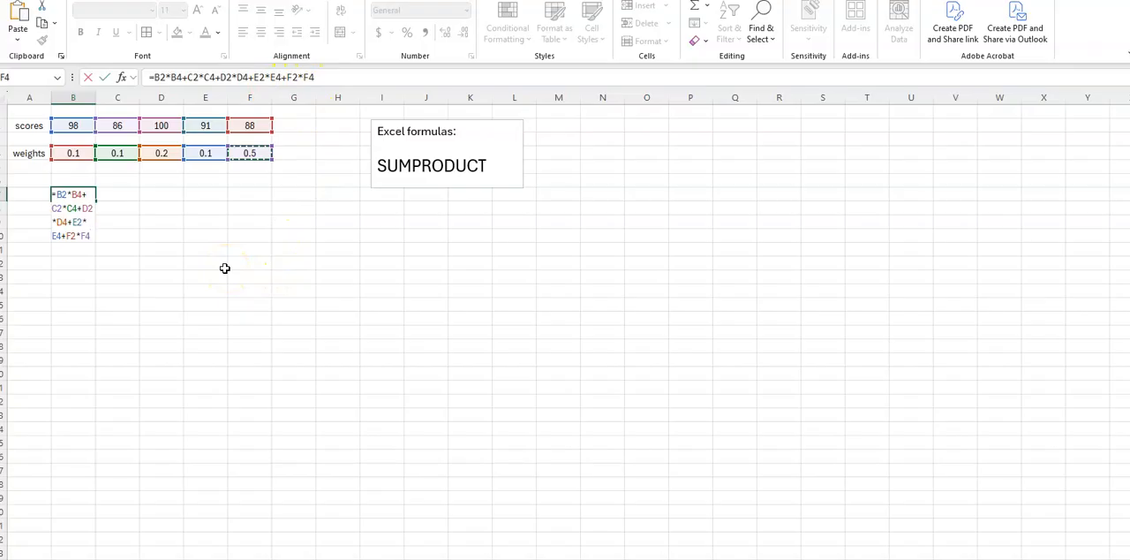
{"action": "key", "text": "Return"}
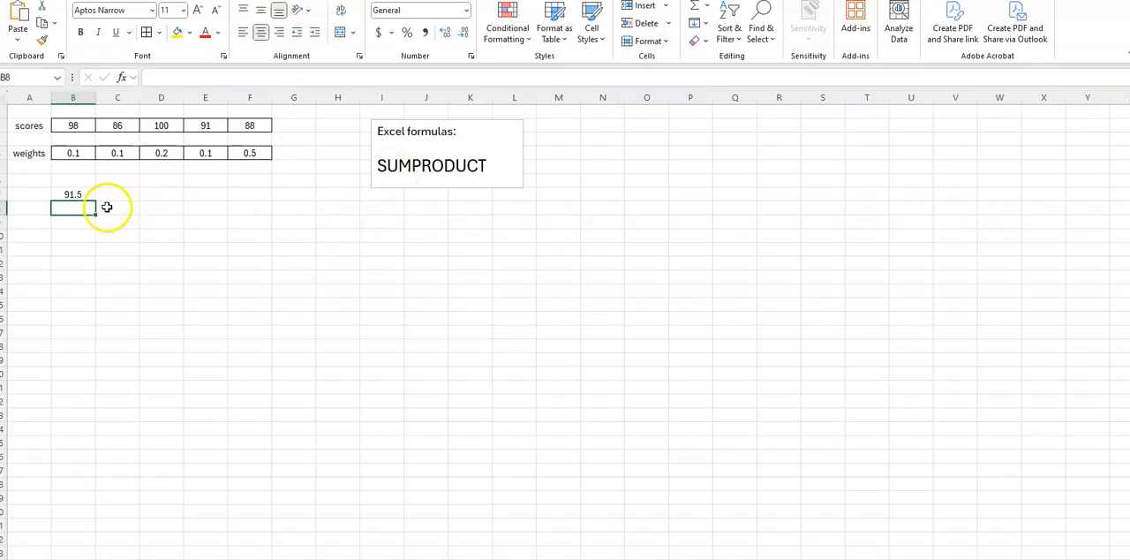
{"action": "left_click", "coordinate": [79, 194]}
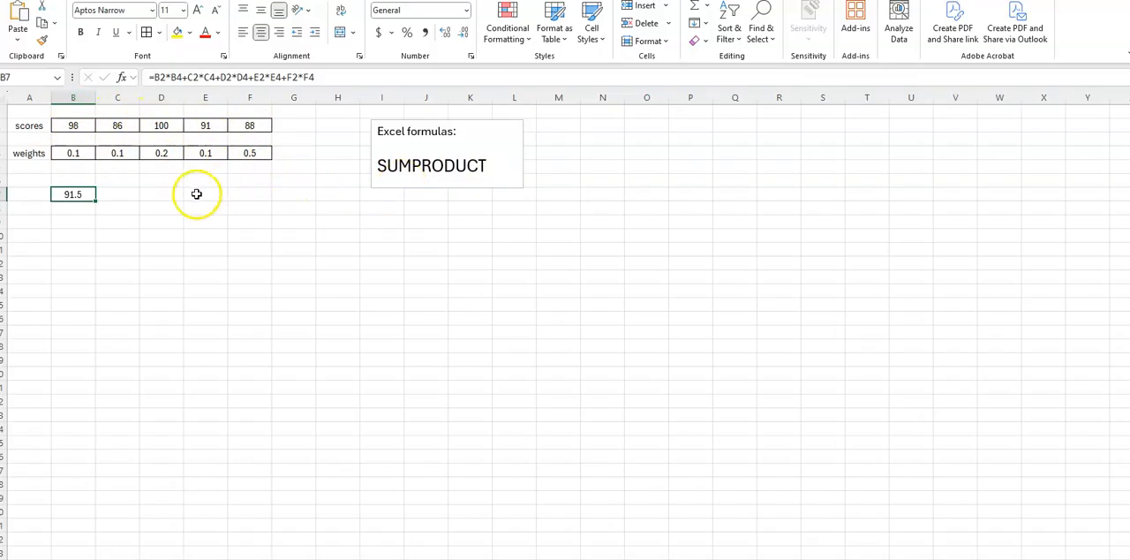
- Calculate the weighted score in cell B9 with =SUMPRODUCT(B2:F2,B4:F4)
{"action": "left_click", "coordinate": [78, 223]}
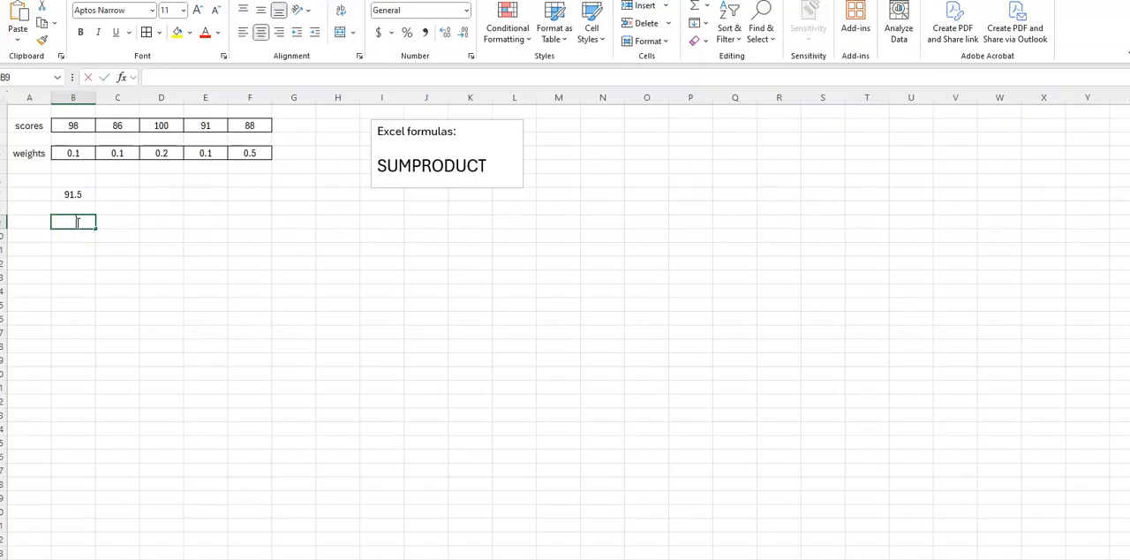
{"action": "type", "text": "="}
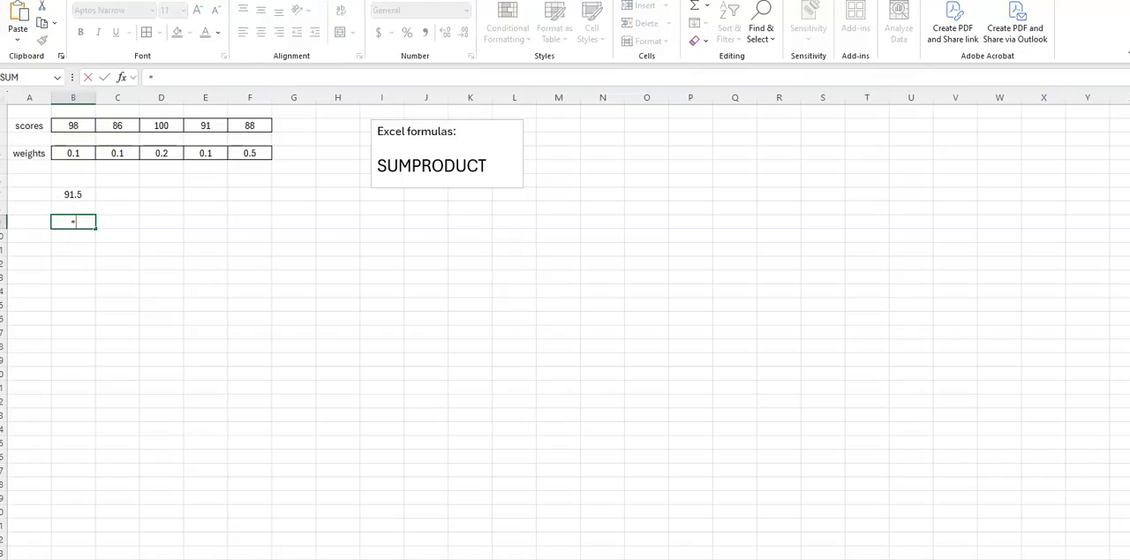
{"action": "type", "text": "SUM"}
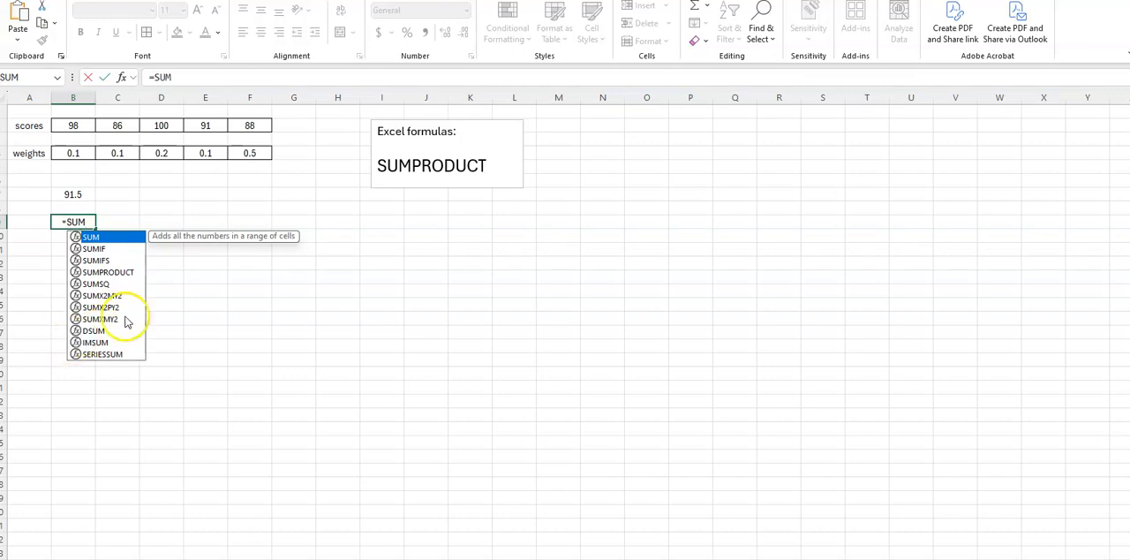
{"action": "double_click", "coordinate": [119, 273]}
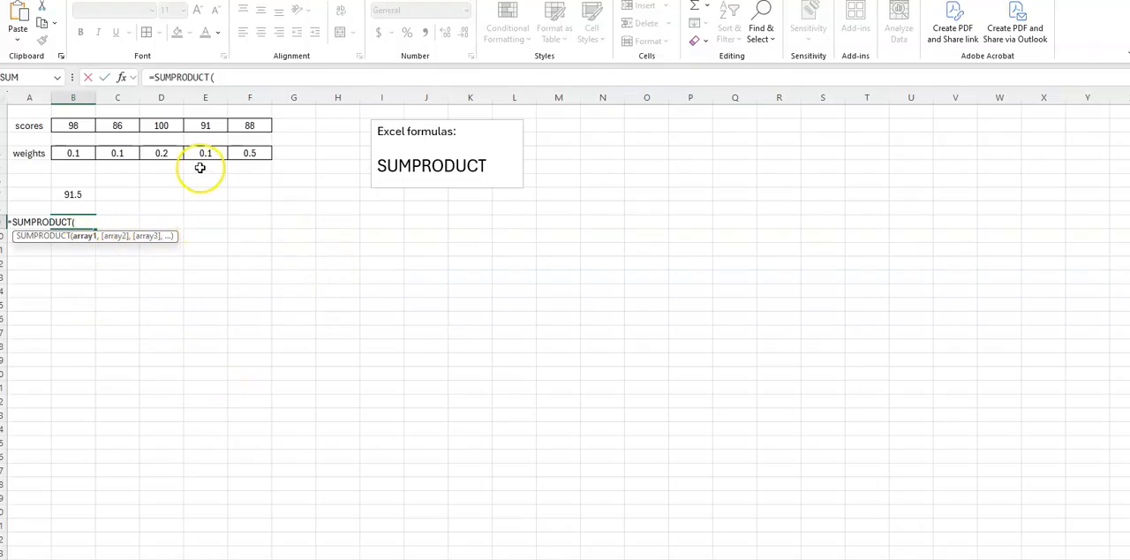
{"action": "left_click", "coordinate": [74, 126]}
{"action": "left_click_drag", "start_coordinate": [73, 126], "coordinate": [231, 125]}
{"action": "type", "text": ","}
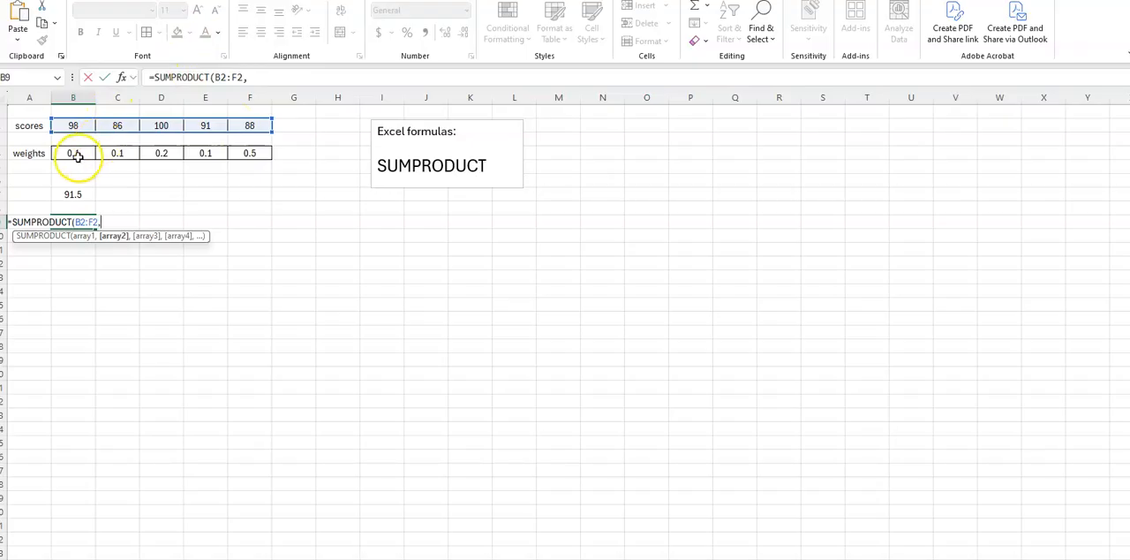
{"action": "left_click_drag", "start_coordinate": [75, 154], "coordinate": [96, 154]}
{"action": "left_click_drag", "start_coordinate": [158, 153], "coordinate": [243, 156]}
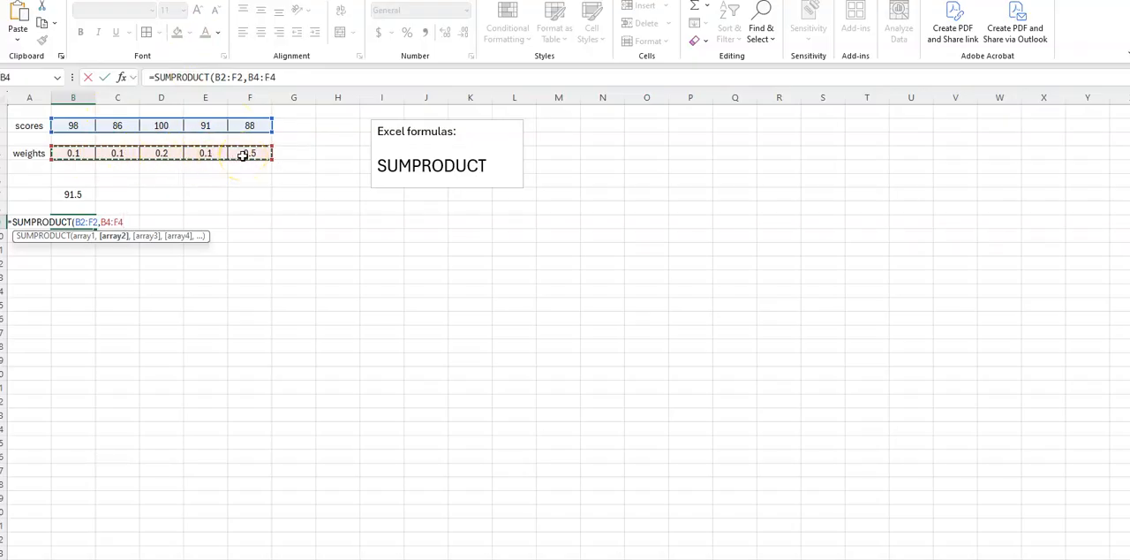
{"action": "type", "text": ")"}
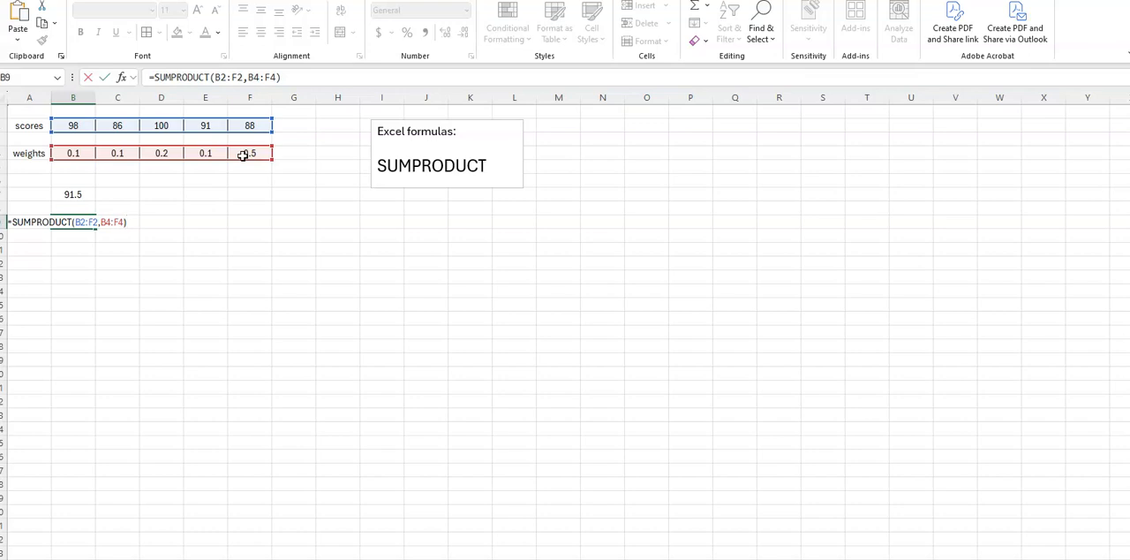
{"action": "key", "text": "Return"}
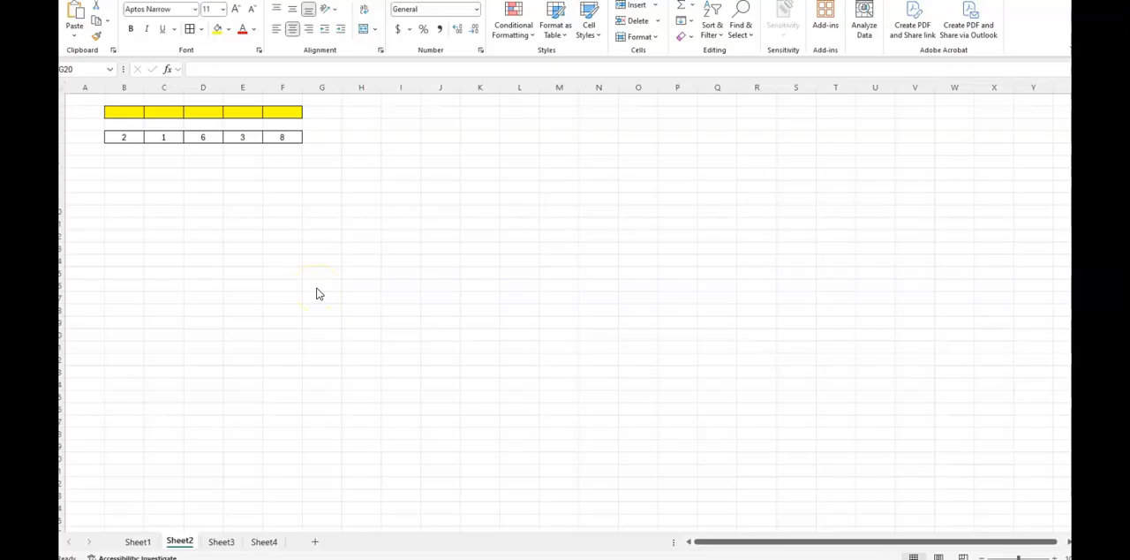
- On Sheet2, enter =SUMPRODUCT(B2:F2,B4:F4) in cell B6 to combine the yellow row with the numbers below it
{"action": "left_click", "coordinate": [226, 192]}
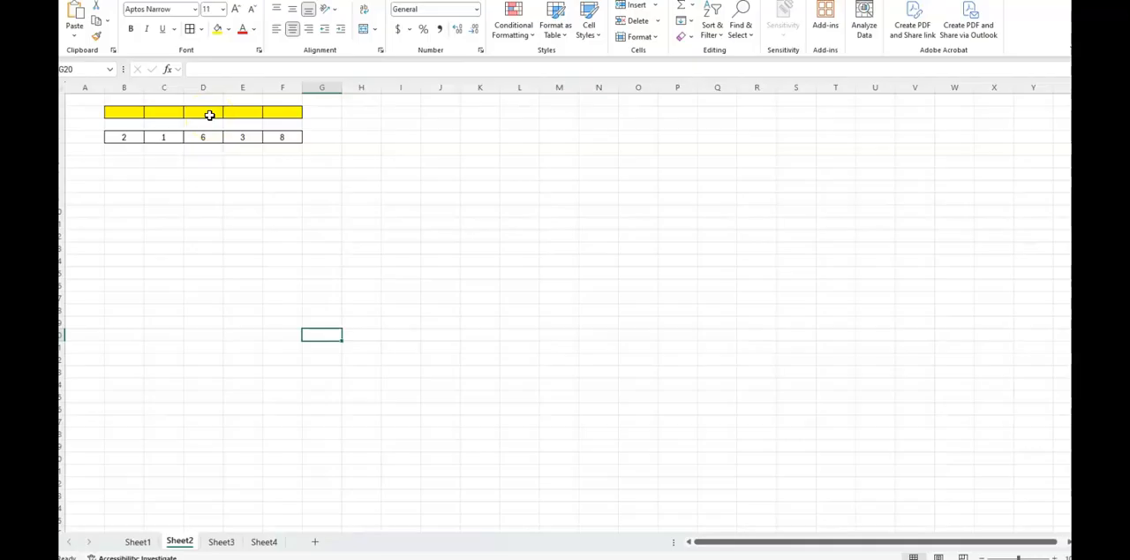
{"action": "left_click", "coordinate": [127, 163]}
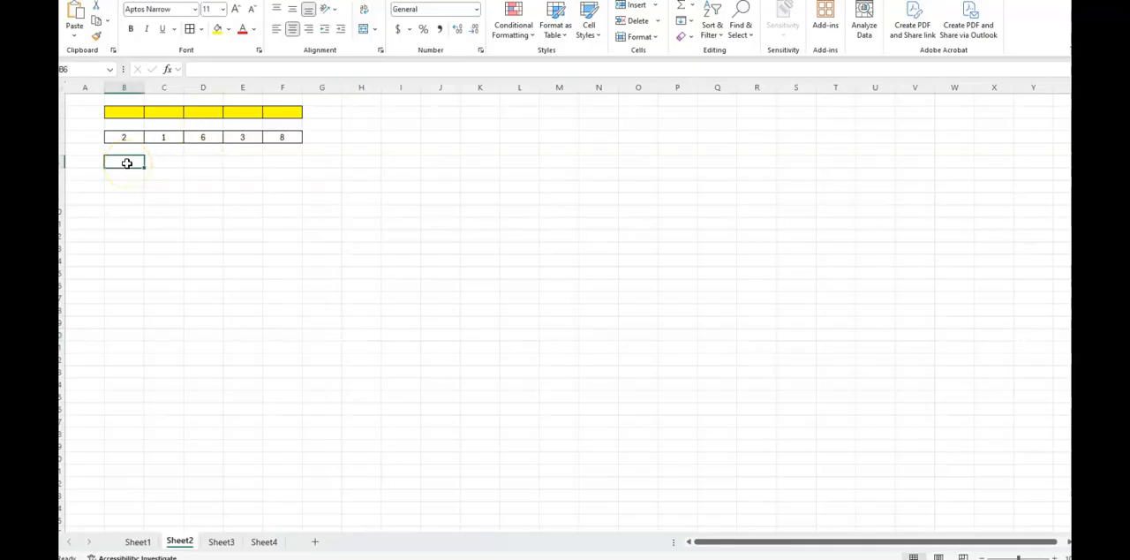
{"action": "type", "text": "=SUM"}
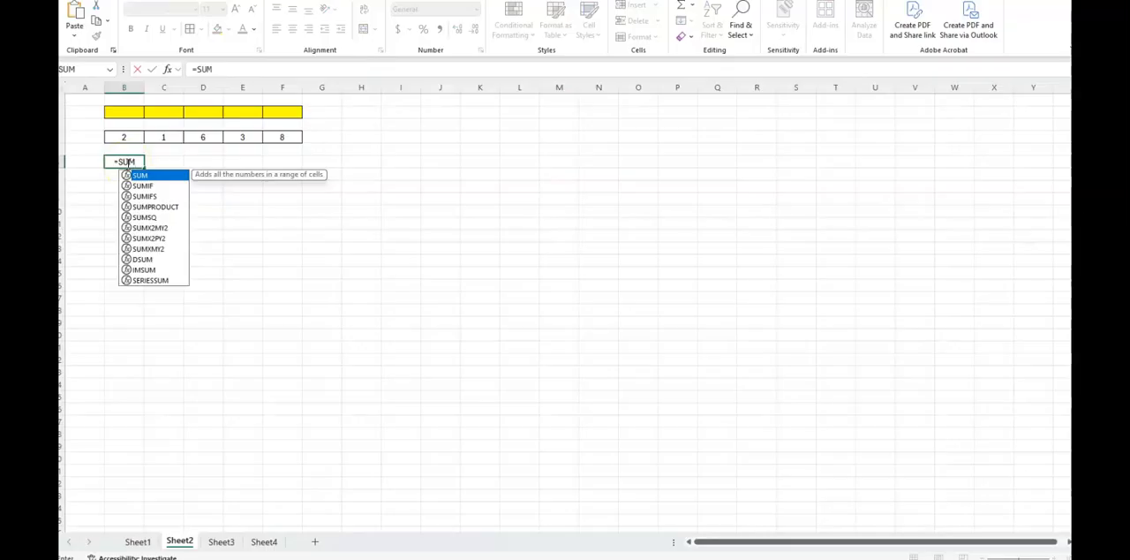
{"action": "double_click", "coordinate": [166, 208]}
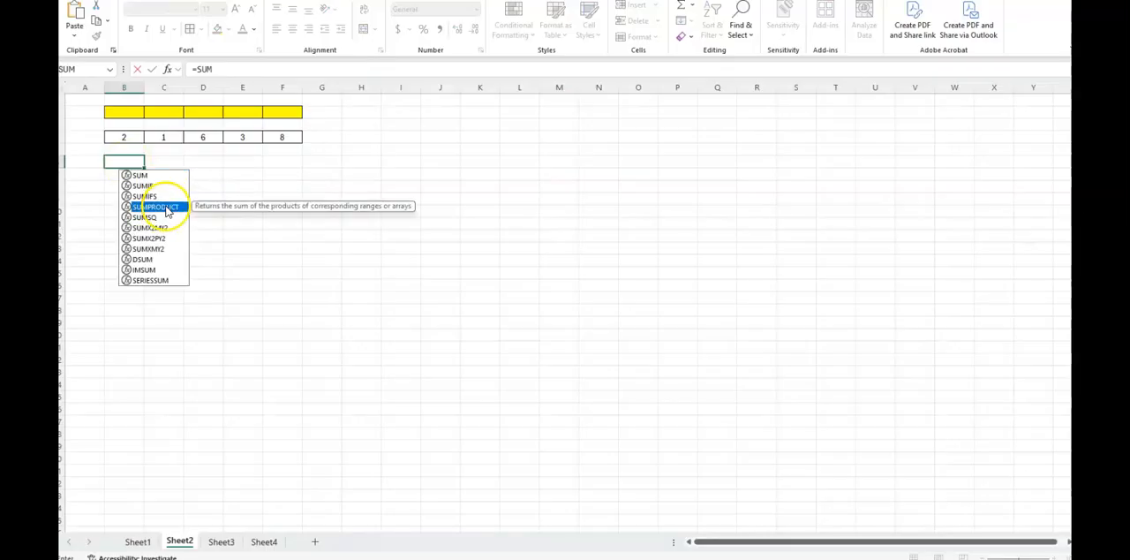
{"action": "left_click_drag", "start_coordinate": [123, 114], "coordinate": [270, 115]}
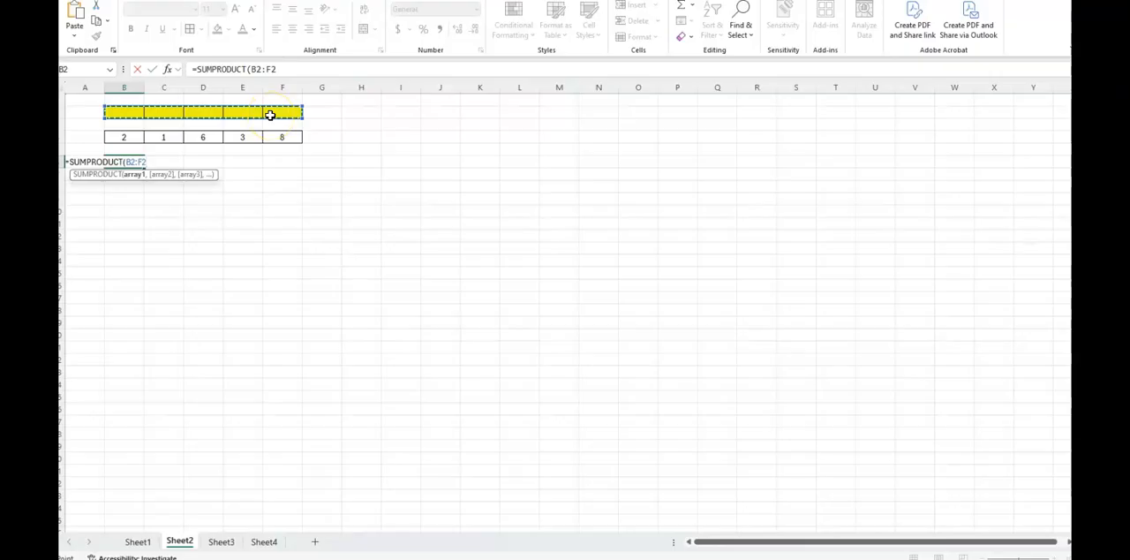
{"action": "type", "text": ","}
{"action": "left_click_drag", "start_coordinate": [124, 137], "coordinate": [274, 146]}
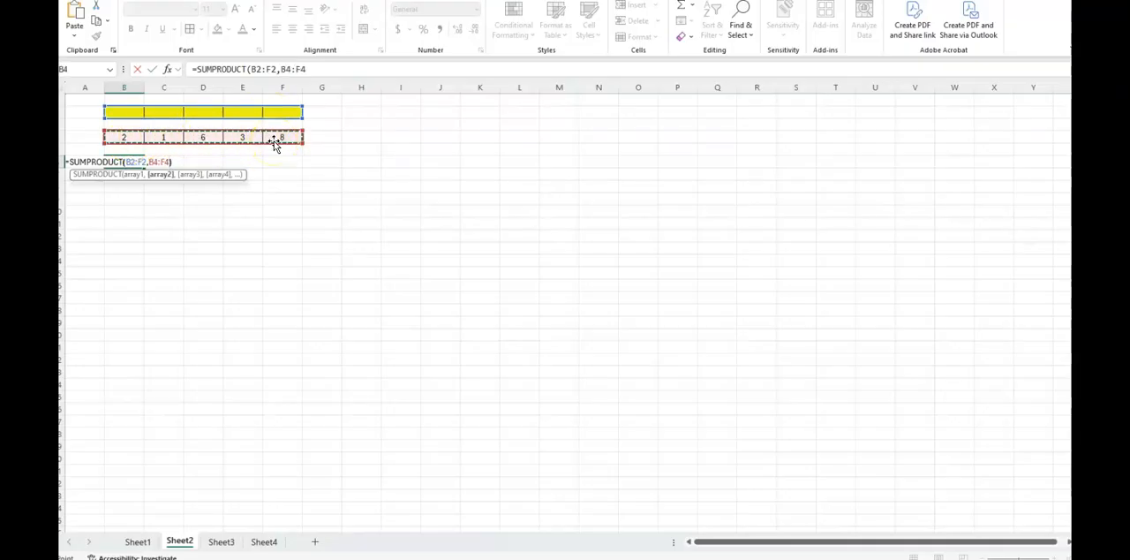
{"action": "type", "text": ")"}
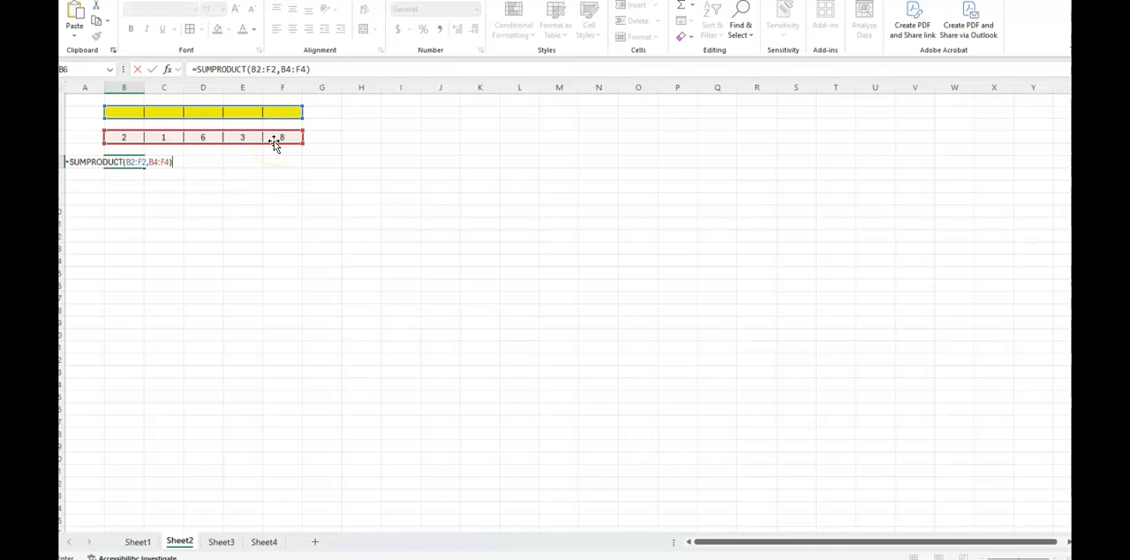
{"action": "key", "text": "Return"}
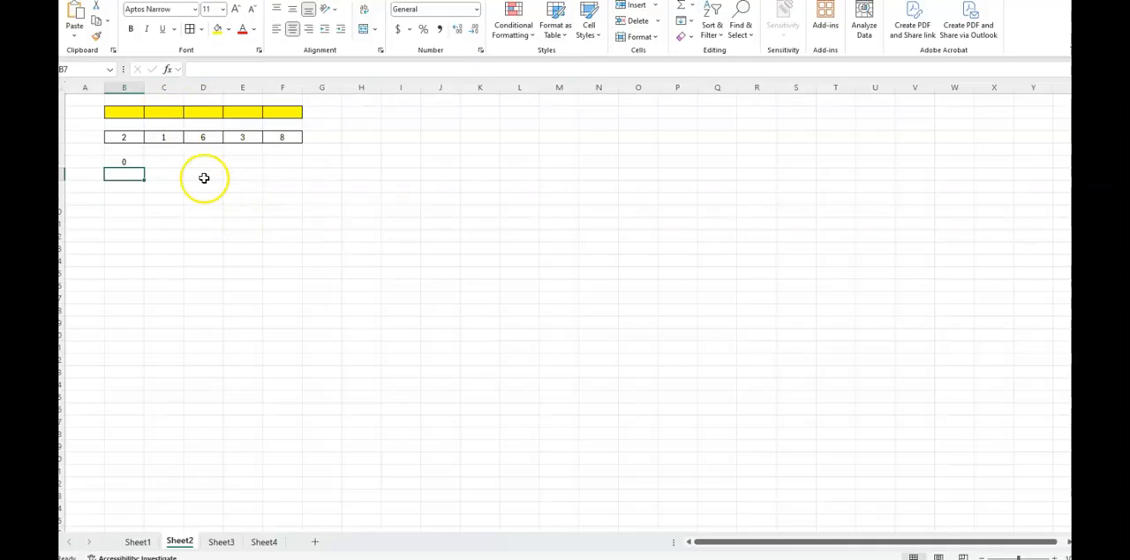
- Fill in two of the yellow input cells, entering 8 in B2 and 4 in E2
{"action": "left_click", "coordinate": [130, 112]}
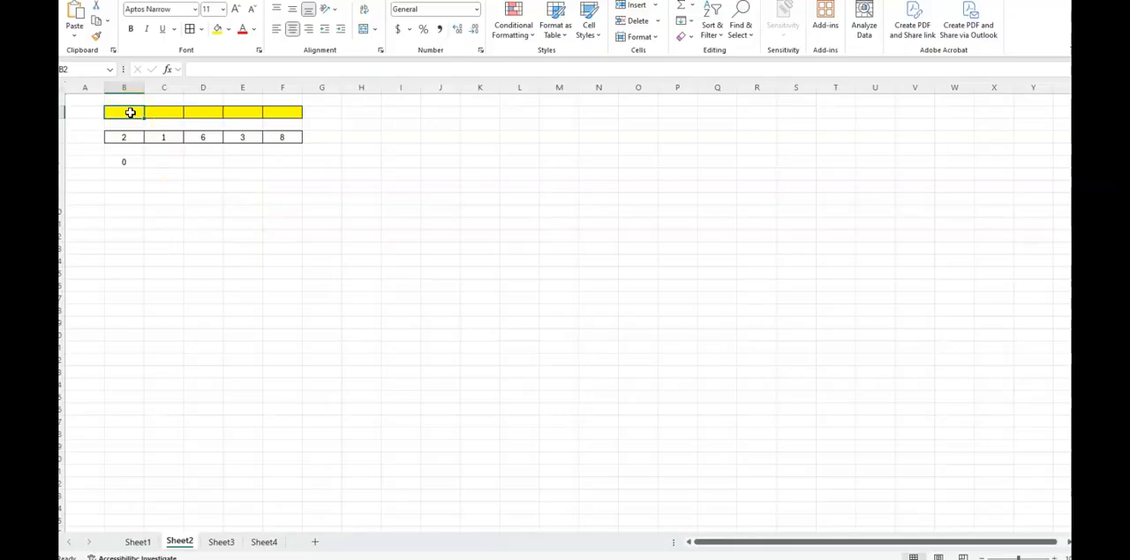
{"action": "type", "text": "8"}
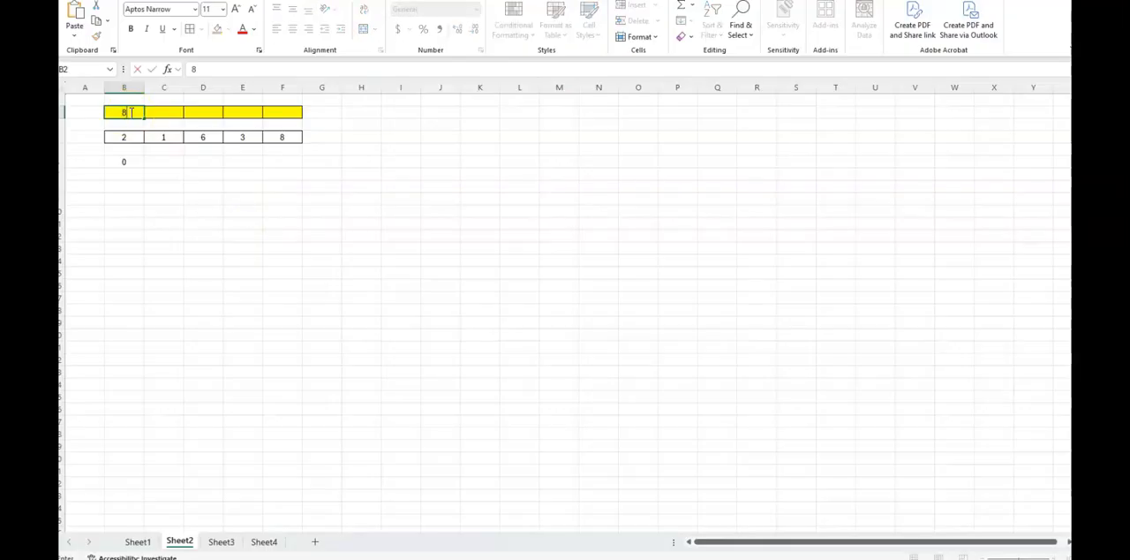
{"action": "key", "text": "Return"}
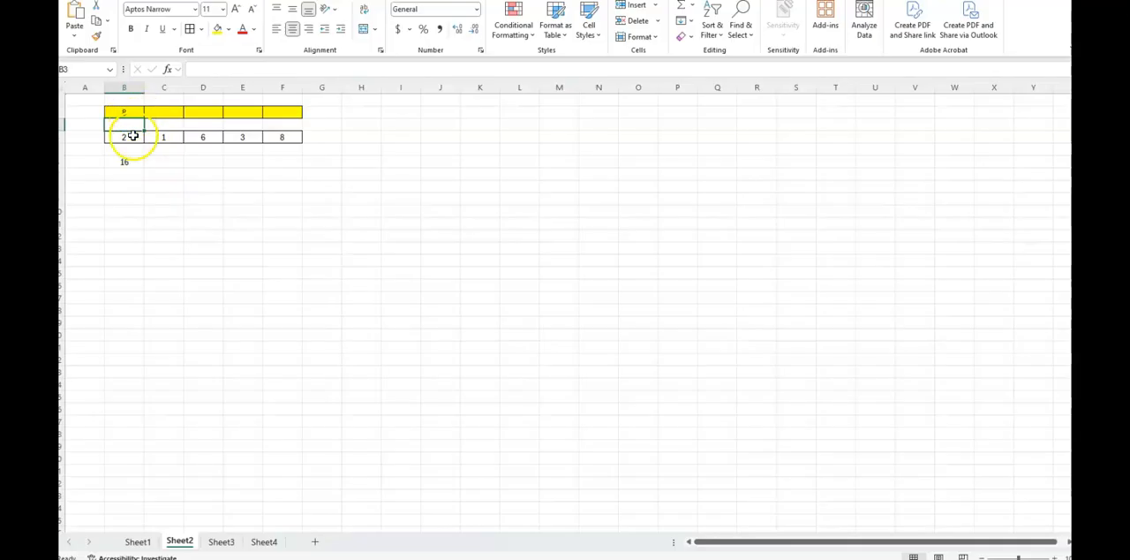
{"action": "double_click", "coordinate": [246, 113]}
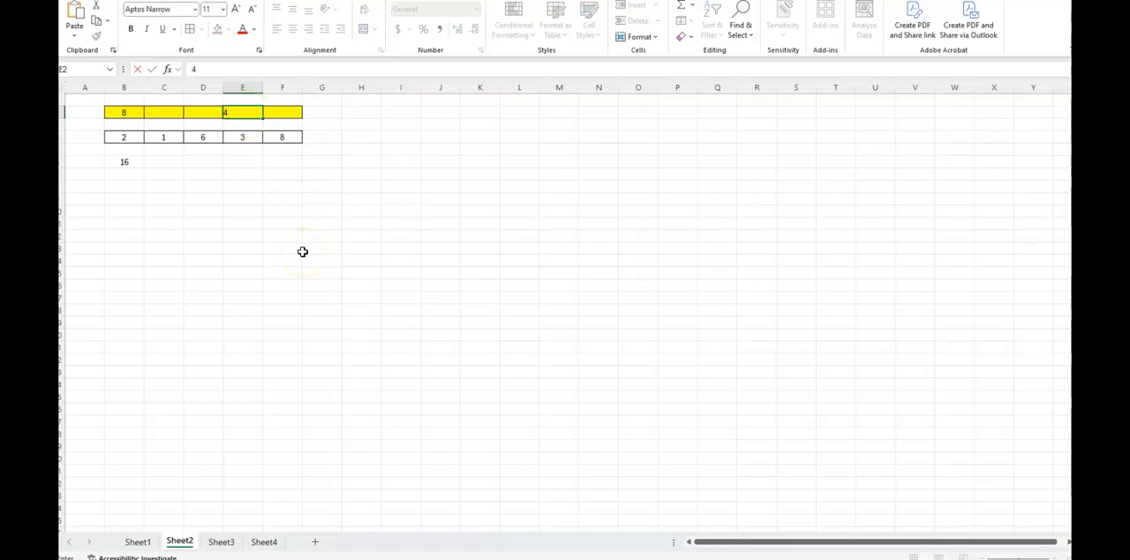
{"action": "key", "text": "Return"}
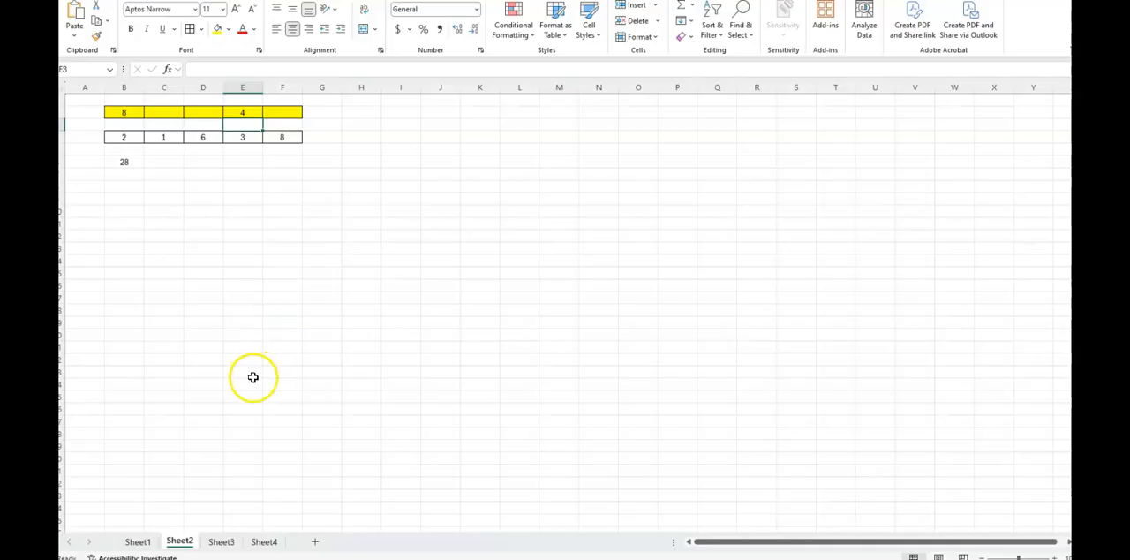
- On Sheet3, enter =SUMPRODUCT(B2:B10,D2:D10) in cell B13 to combine the two number columns
{"action": "left_click", "coordinate": [223, 542]}
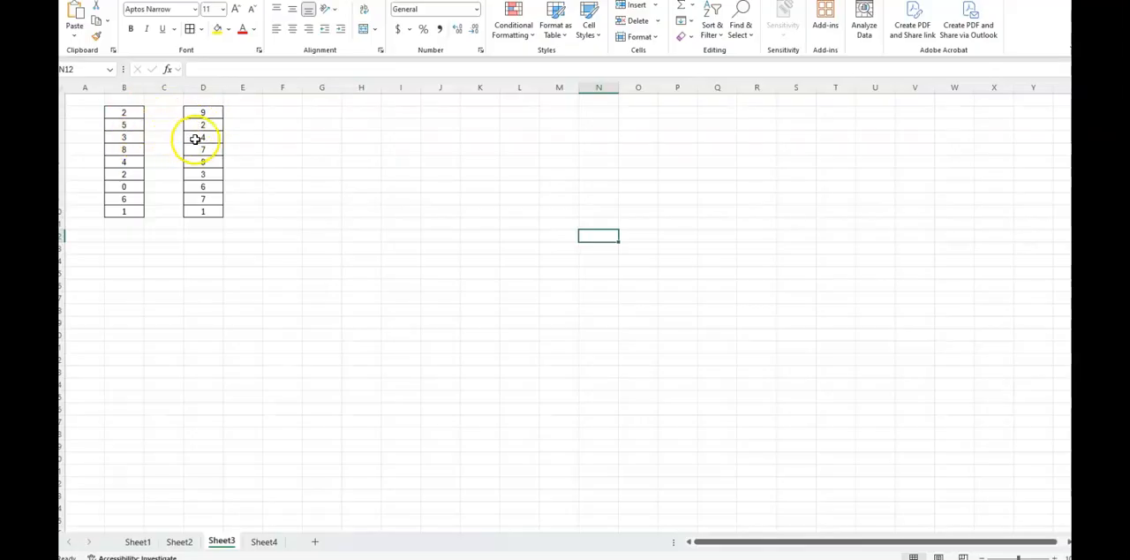
{"action": "left_click", "coordinate": [132, 247]}
{"action": "type", "text": "=SUM"}
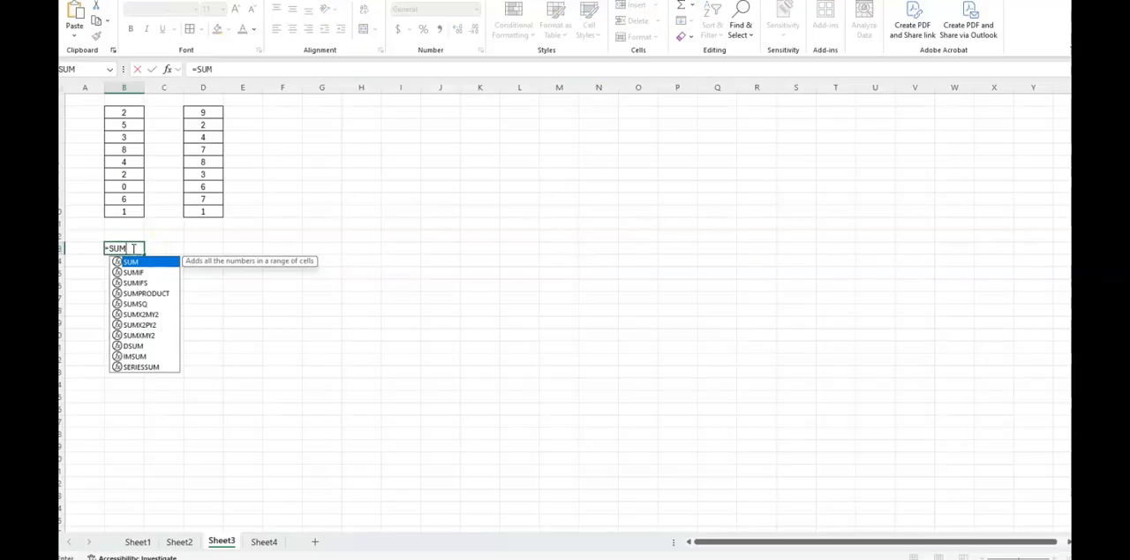
{"action": "double_click", "coordinate": [146, 294]}
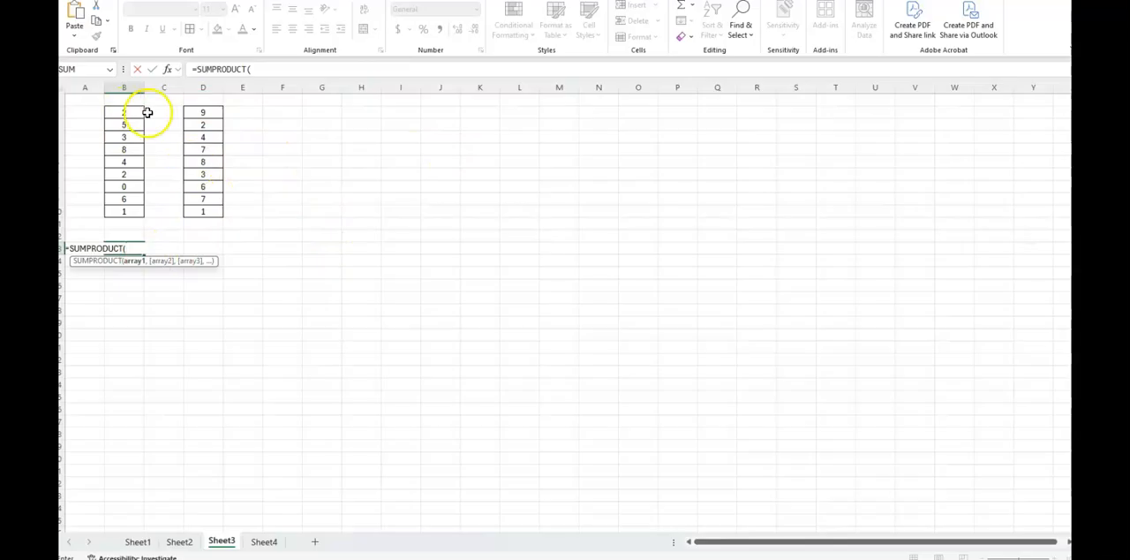
{"action": "left_click_drag", "start_coordinate": [125, 112], "coordinate": [124, 211]}
{"action": "type", "text": ","}
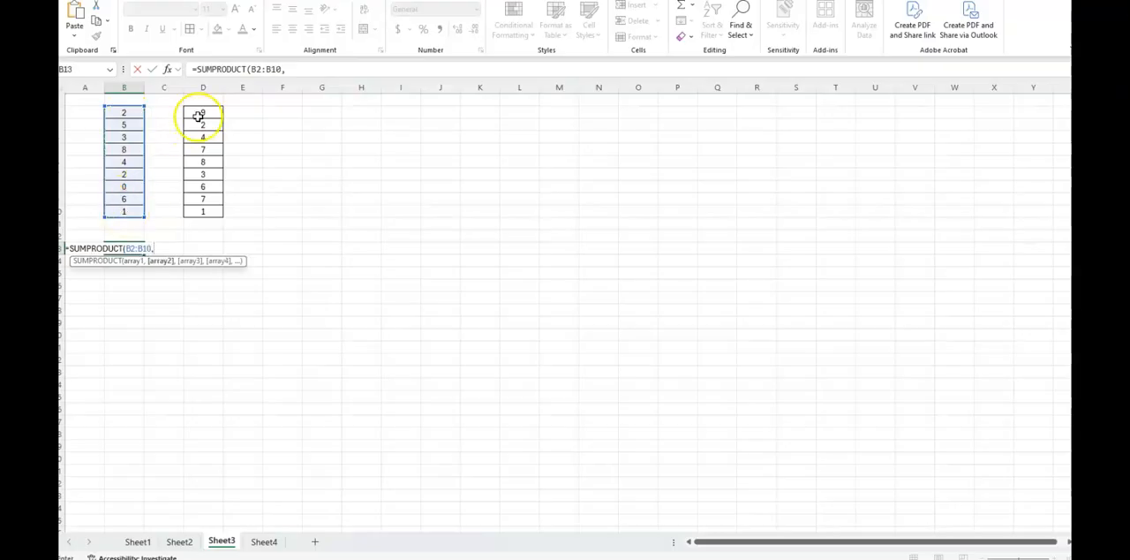
{"action": "left_click_drag", "start_coordinate": [207, 164], "coordinate": [208, 212]}
{"action": "type", "text": ")"}
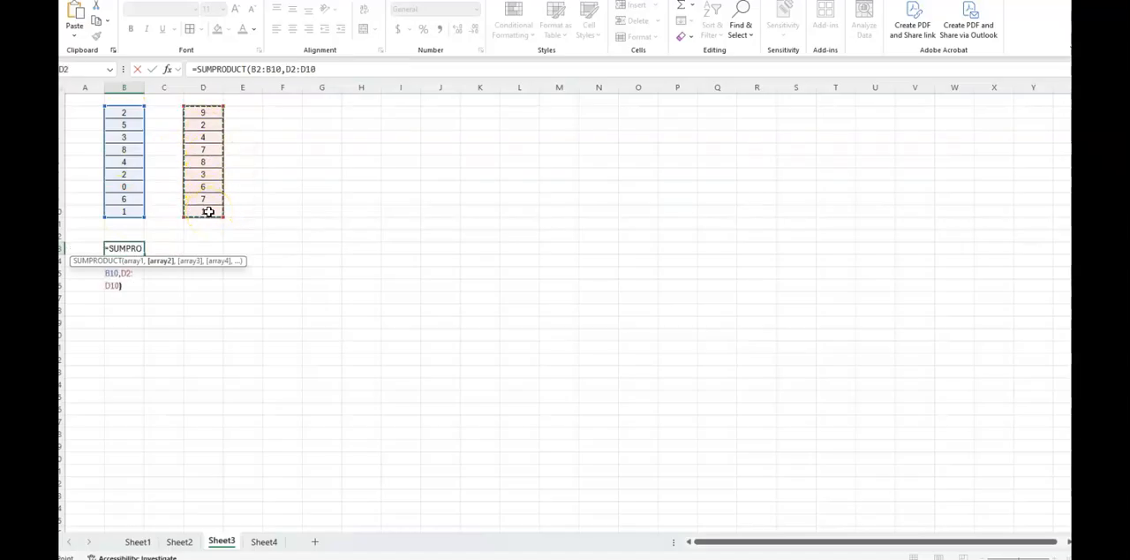
{"action": "key", "text": "Return"}
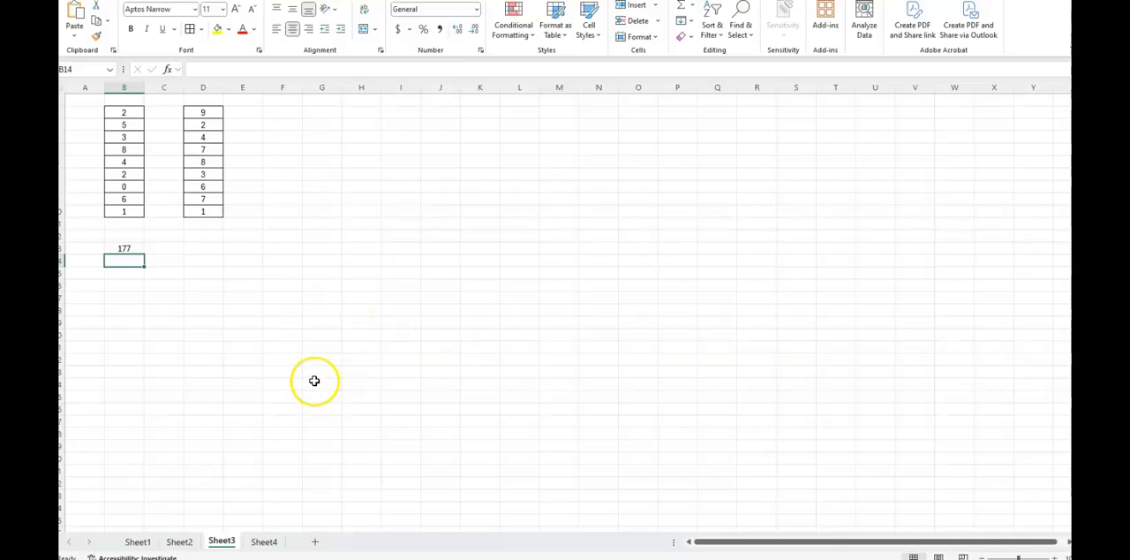
- On Sheet4, enter =SUMPRODUCT(B2:D3,B5:D6) in cell B9 to combine the two blocks of numbers
{"action": "left_click", "coordinate": [267, 542]}
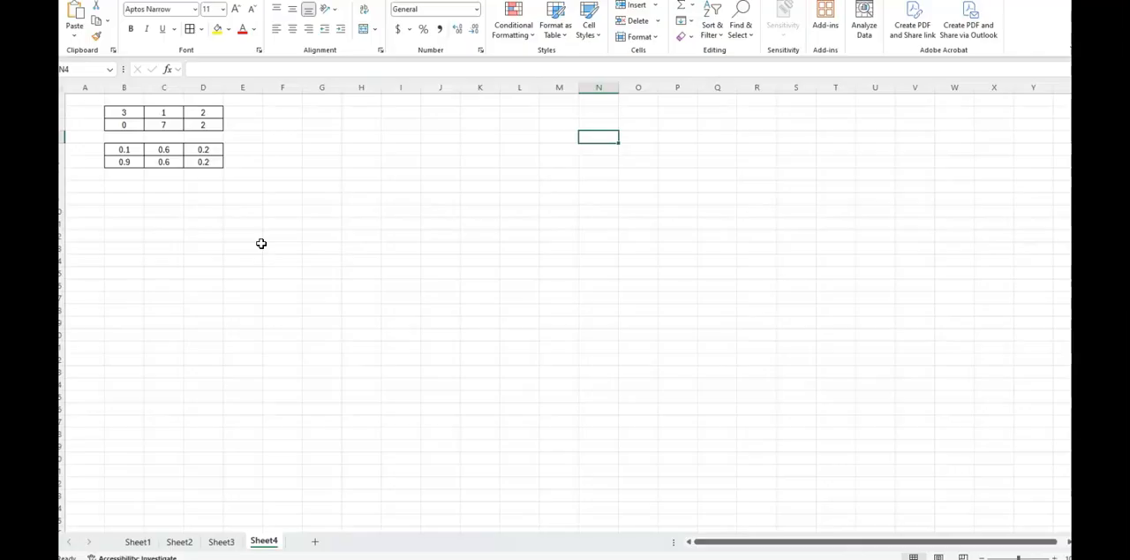
{"action": "left_click", "coordinate": [130, 200]}
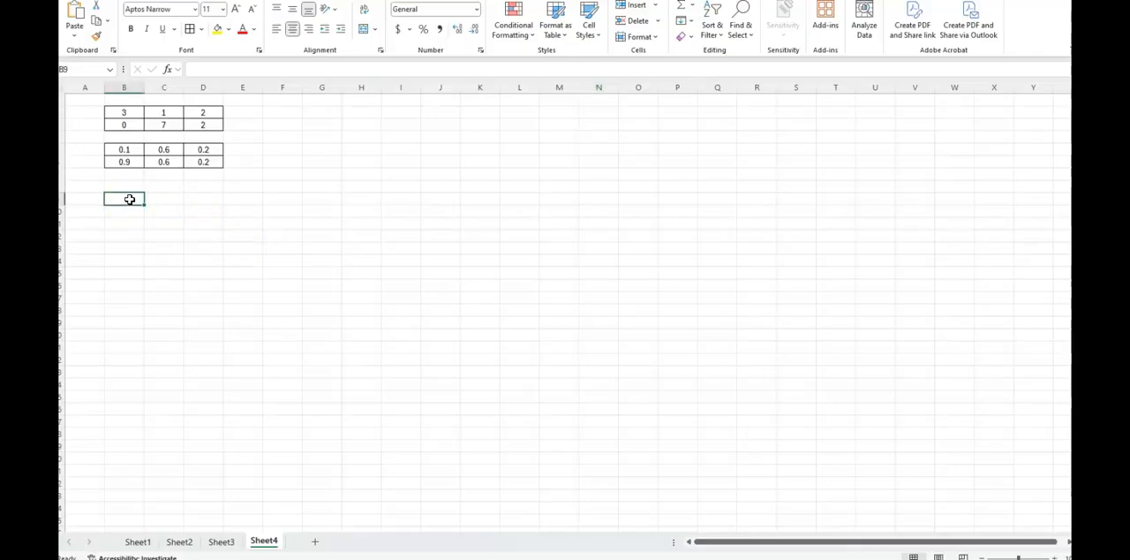
{"action": "type", "text": "=SUM"}
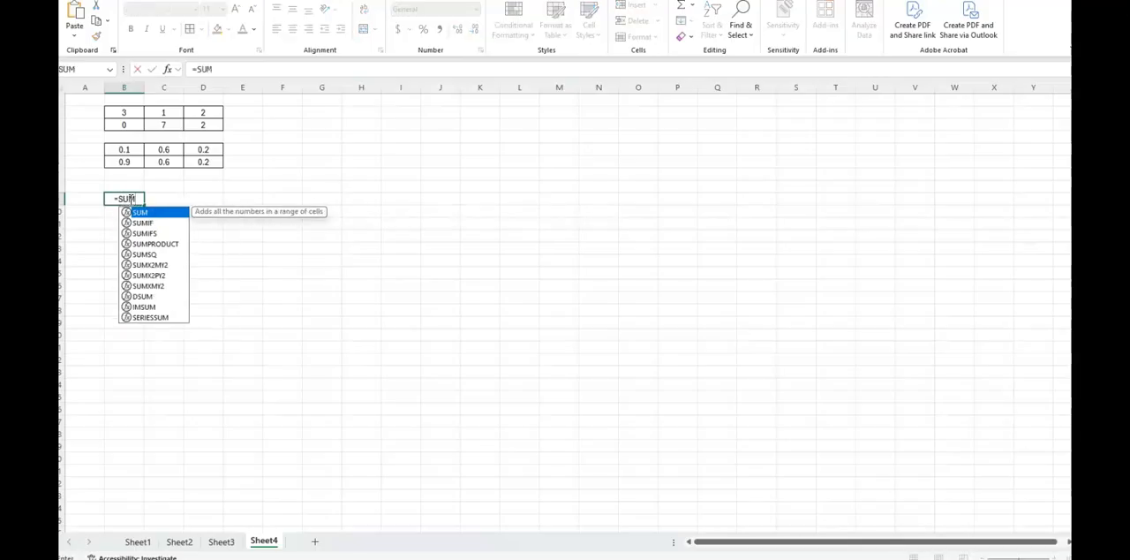
{"action": "left_click", "coordinate": [146, 243]}
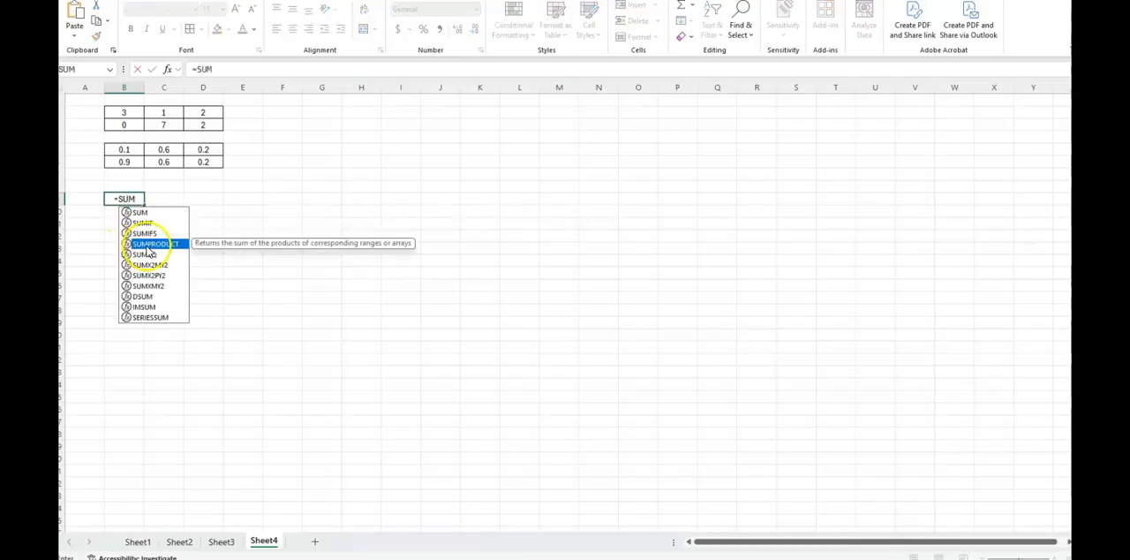
{"action": "double_click", "coordinate": [146, 244]}
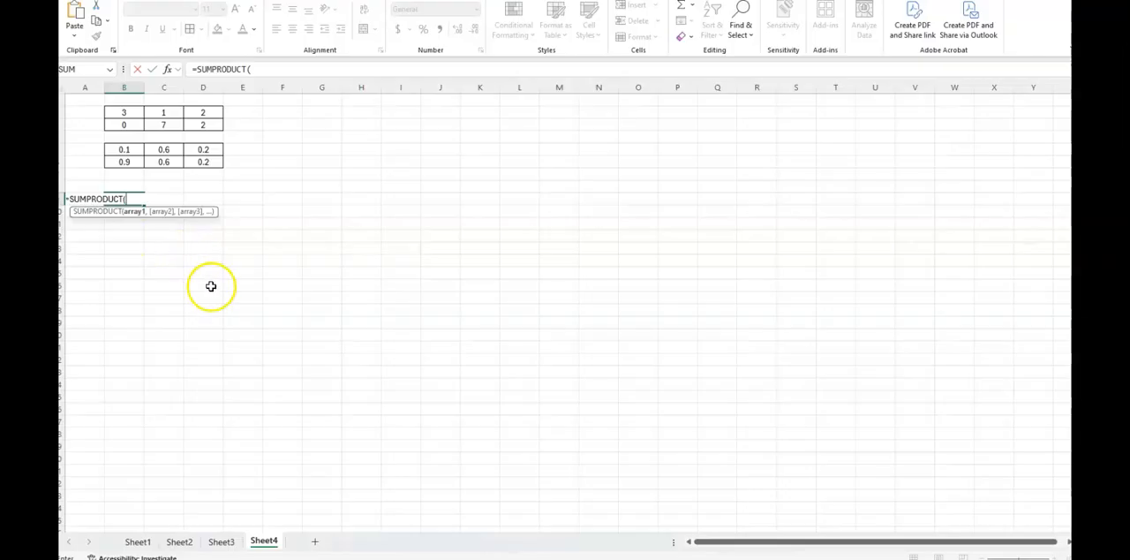
{"action": "left_click_drag", "start_coordinate": [116, 111], "coordinate": [204, 123]}
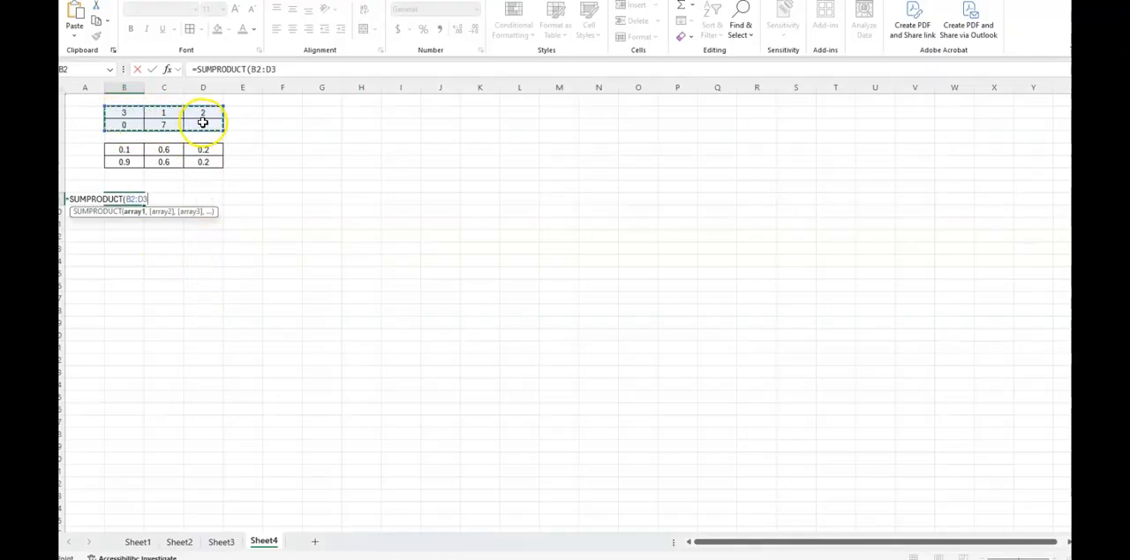
{"action": "type", "text": ","}
{"action": "left_click_drag", "start_coordinate": [125, 153], "coordinate": [206, 158]}
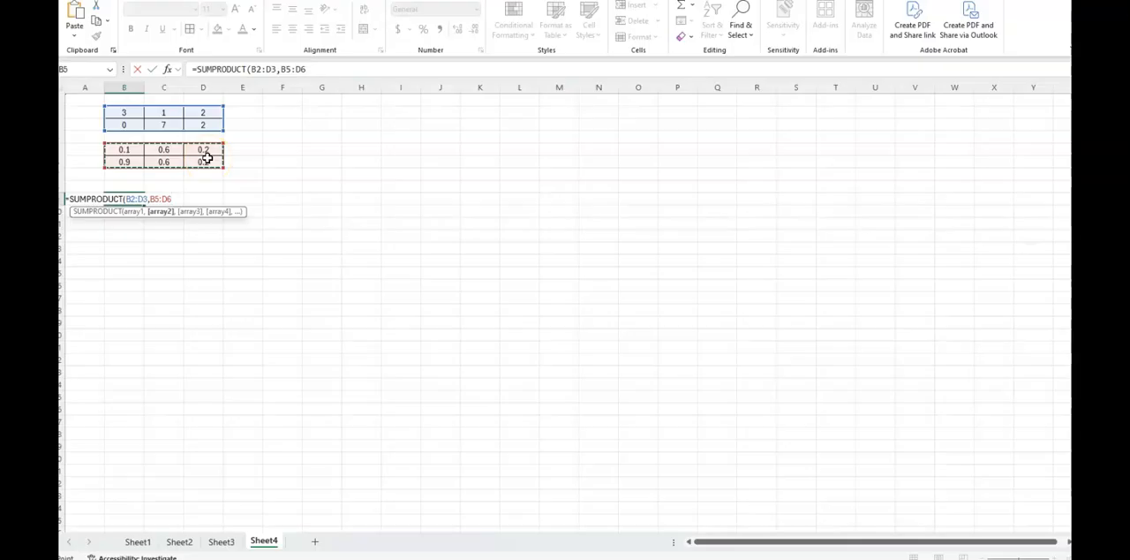
{"action": "type", "text": ")"}
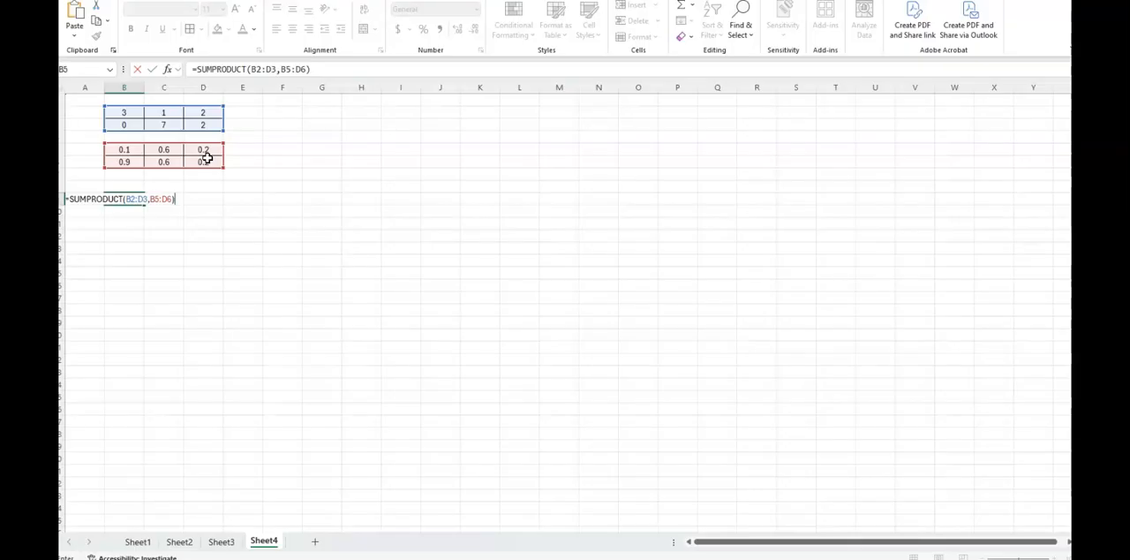
{"action": "key", "text": "Return"}
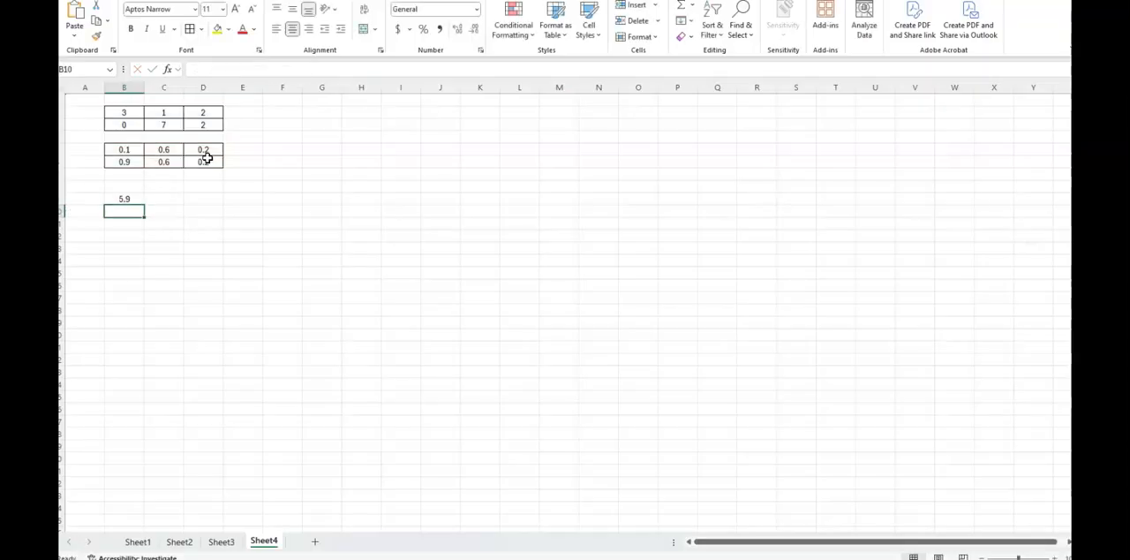